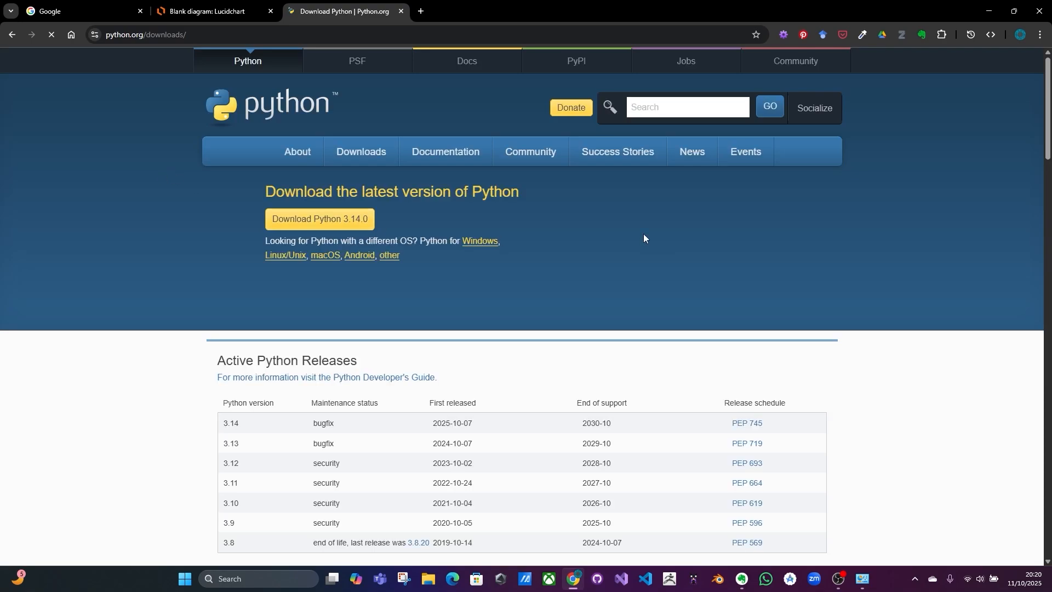
Step: Download the Python 3.14.0 installer for Windows from python.org after browsing the 3.14.0 release page
left_click(343, 220)
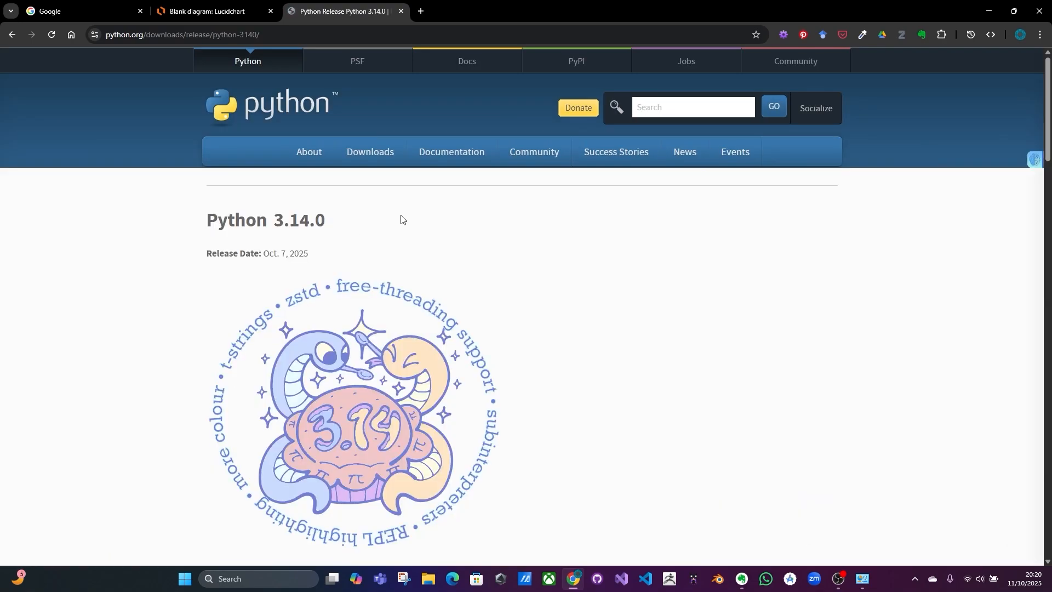
scroll(295, 250, "down", 4)
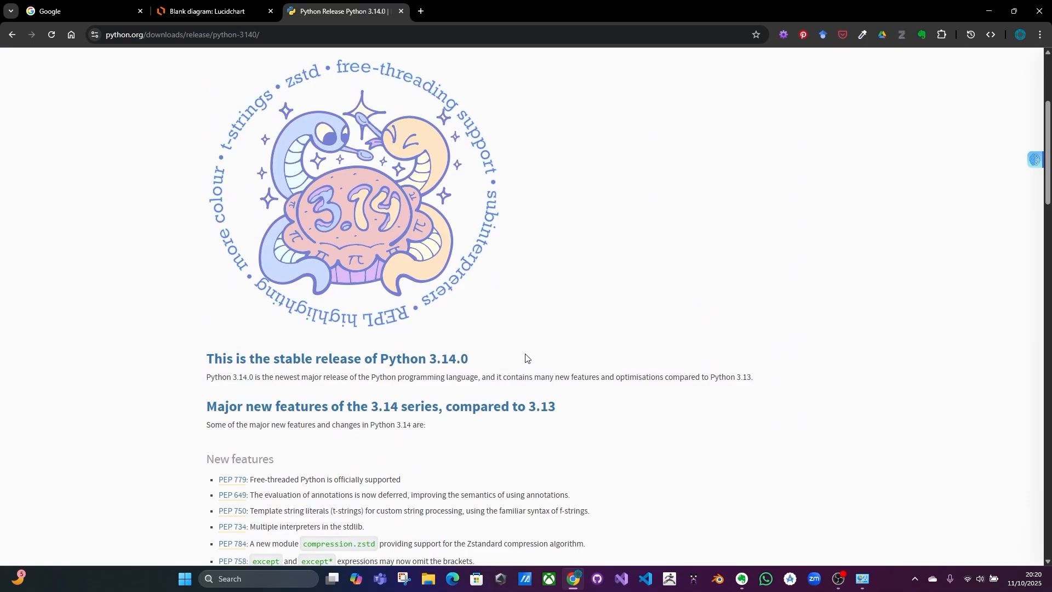
scroll(491, 333, "down", 3)
scroll(405, 333, "down", 8)
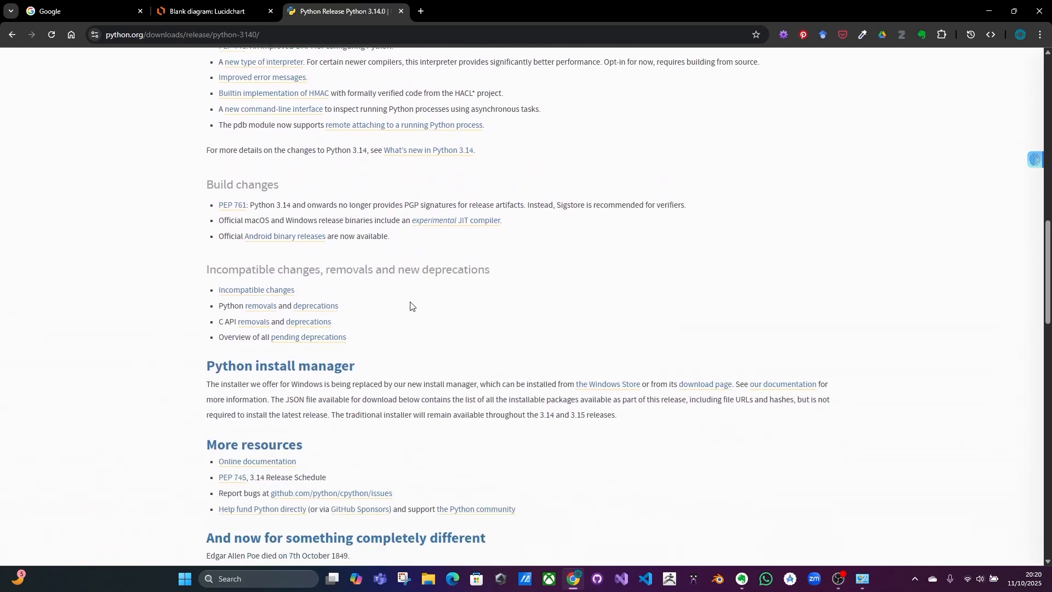
scroll(575, 302, "up", 11)
scroll(583, 329, "up", 4)
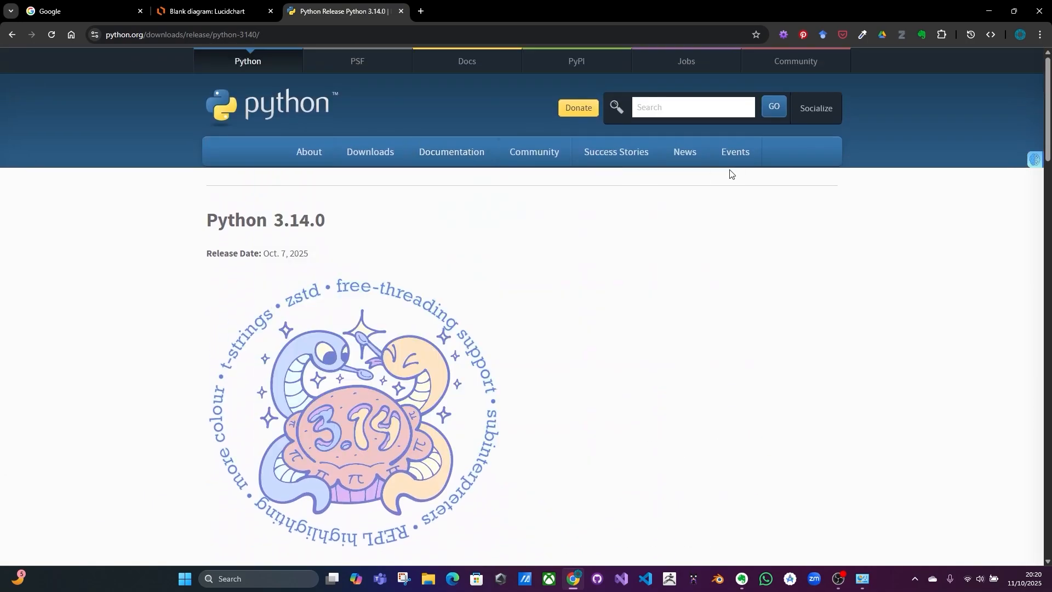
mouse_move(360, 155)
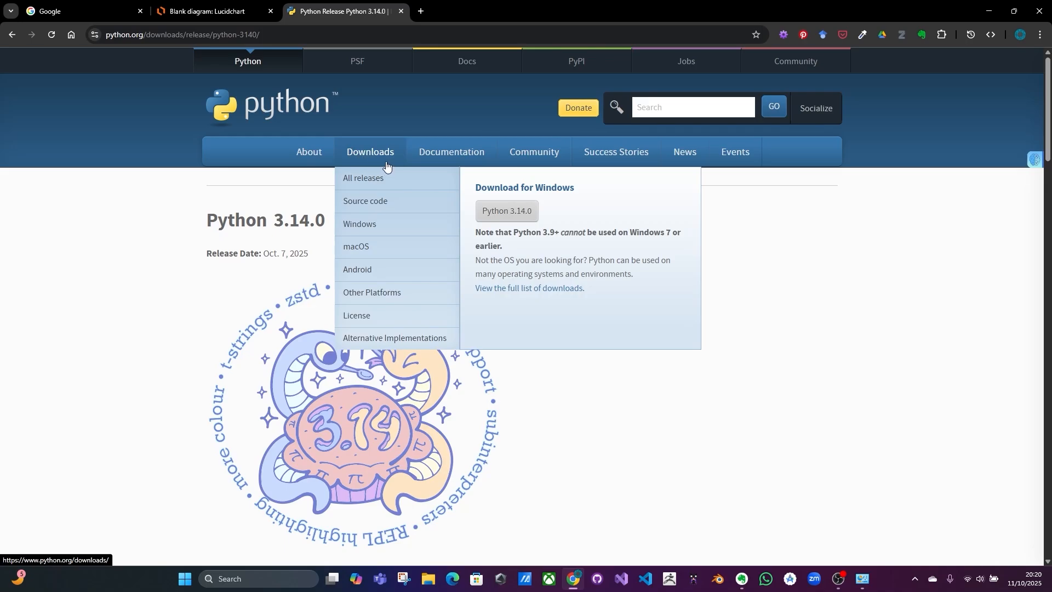
left_click(518, 213)
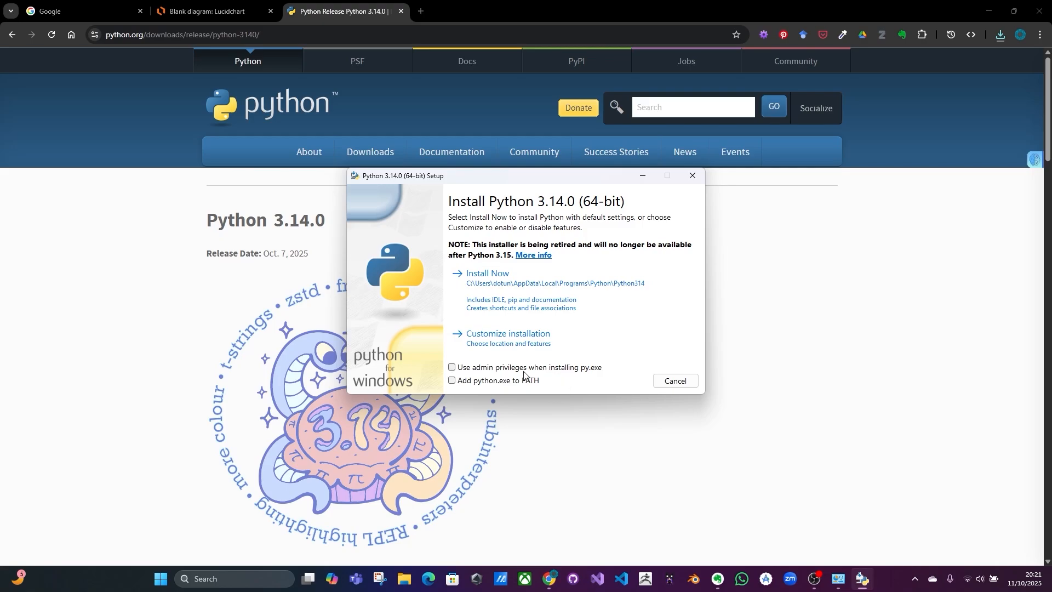
Step: Install Python 3.14.0 with admin privileges for py.exe and python.exe added to PATH, then close the setup
left_click(452, 367)
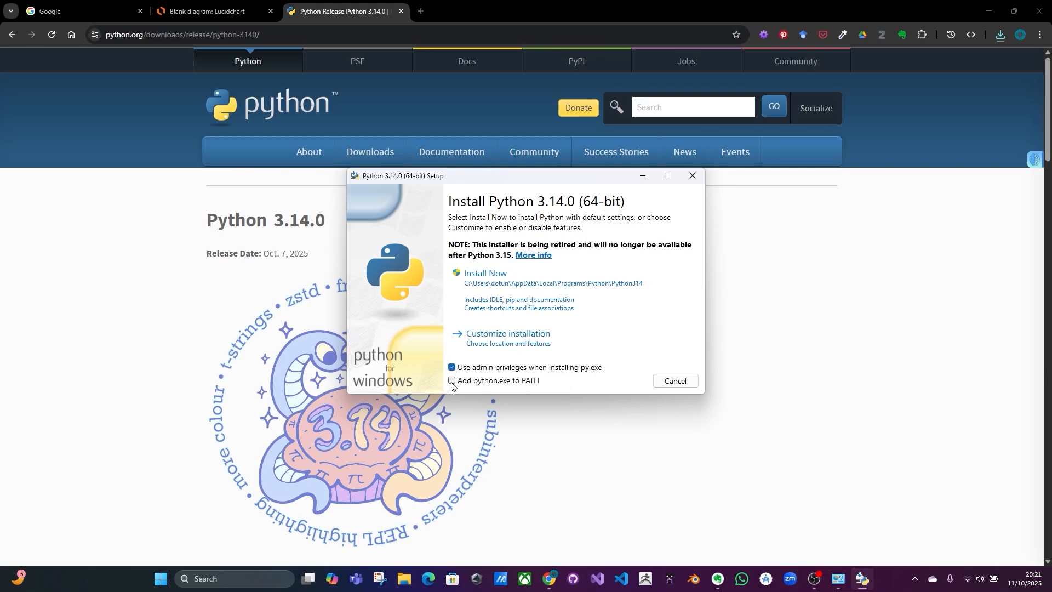
left_click(451, 380)
left_click(521, 296)
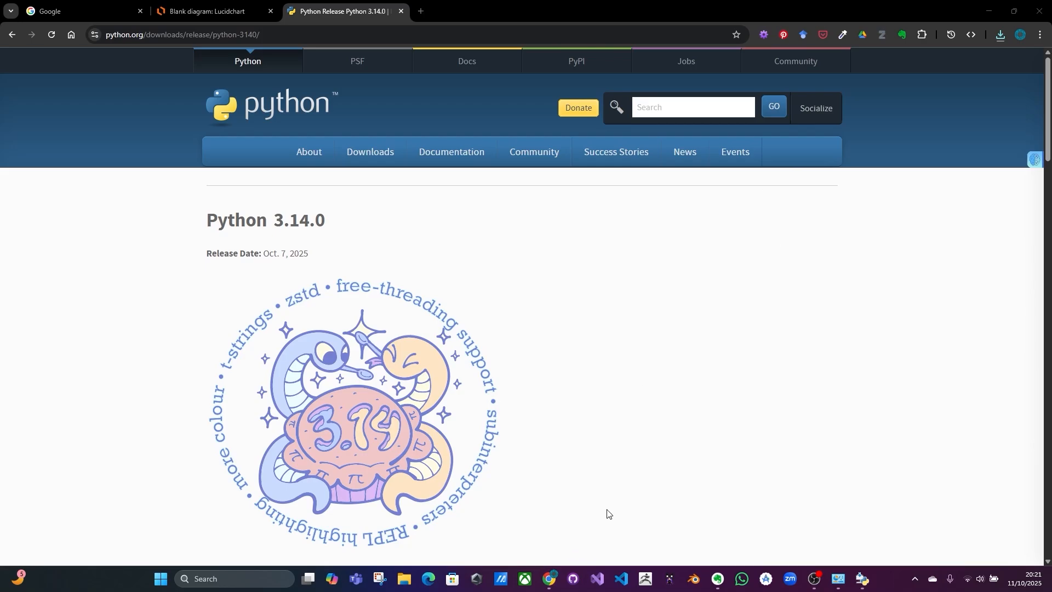
left_click(864, 580)
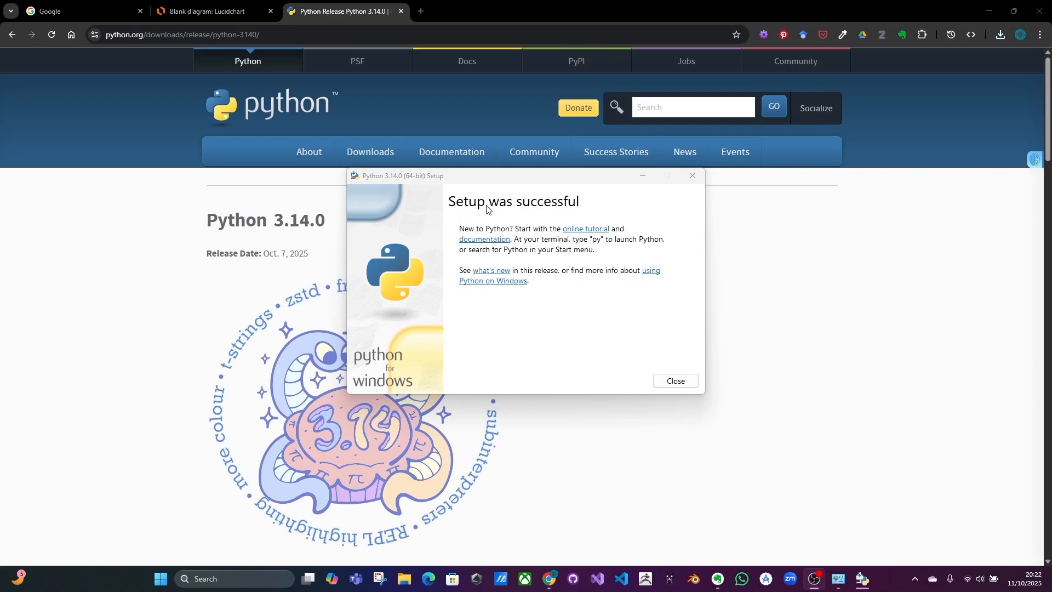
left_click(679, 386)
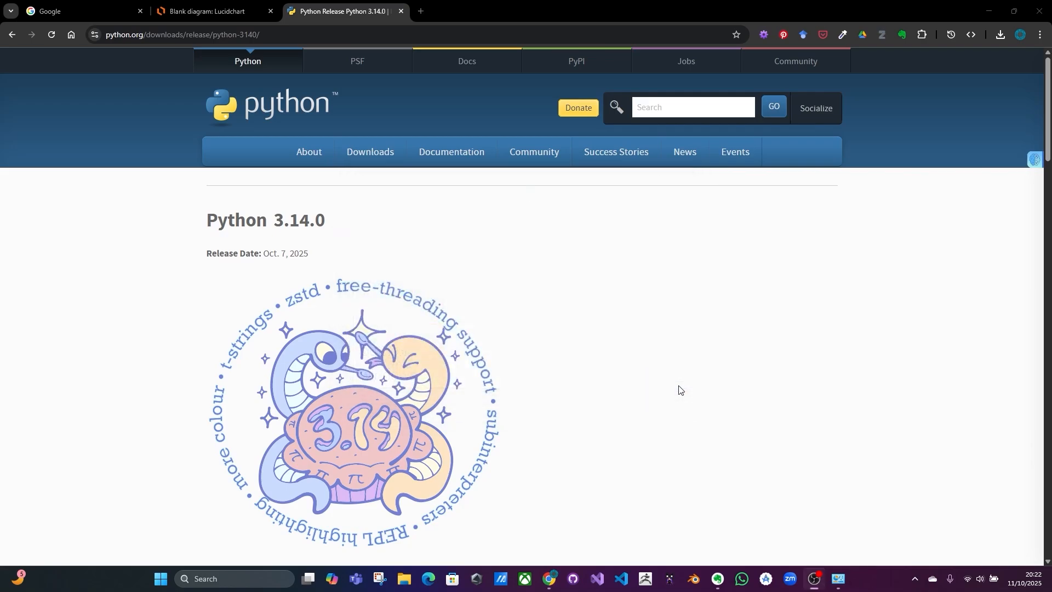
Step: Search the web for pycharm download and open the JetBrains PyCharm download page
left_click(345, 37)
type("pyc")
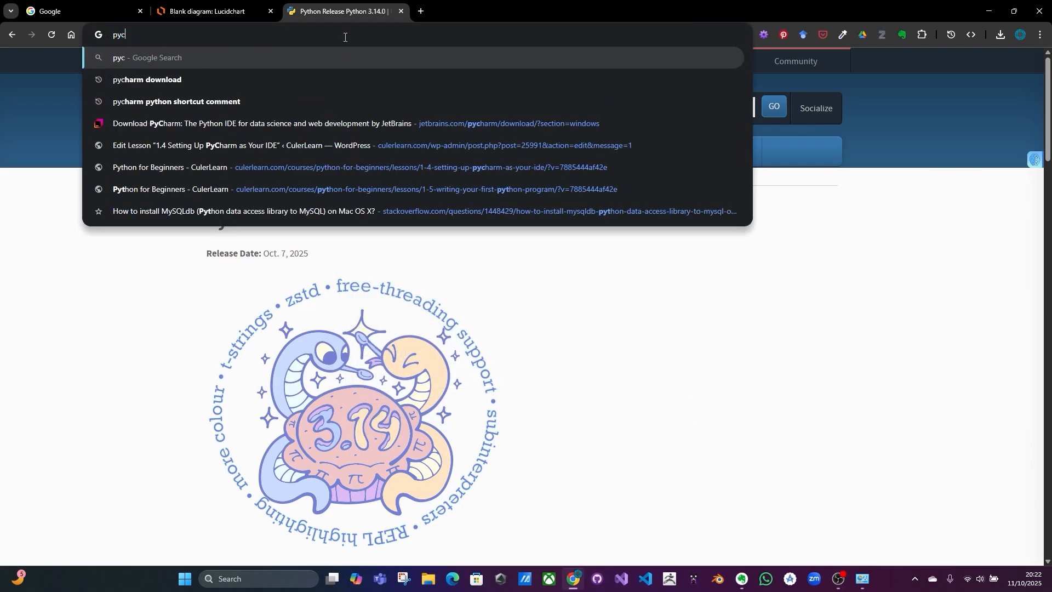
type("harm download")
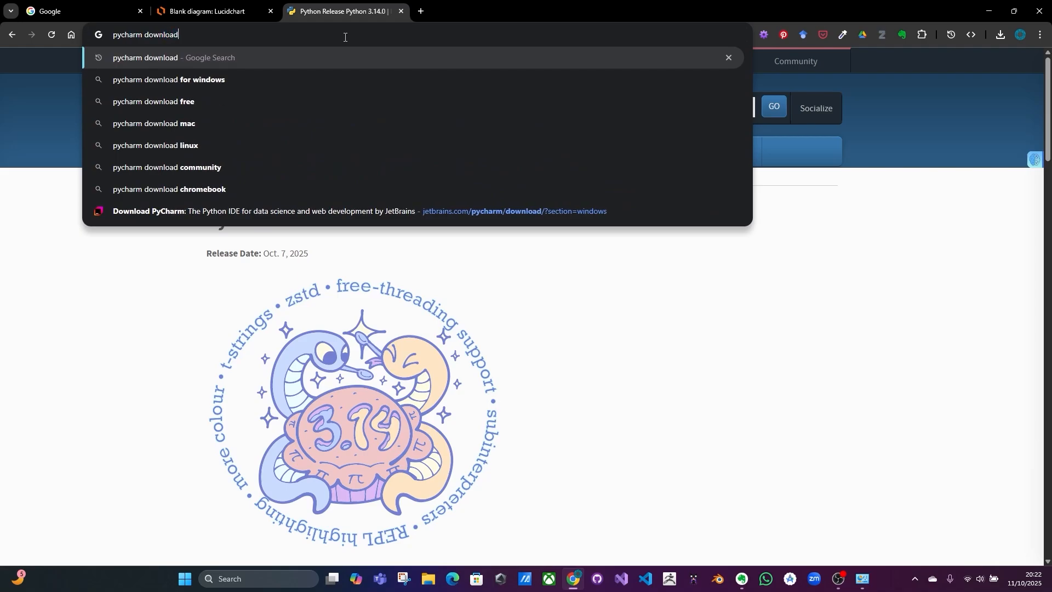
key("Return")
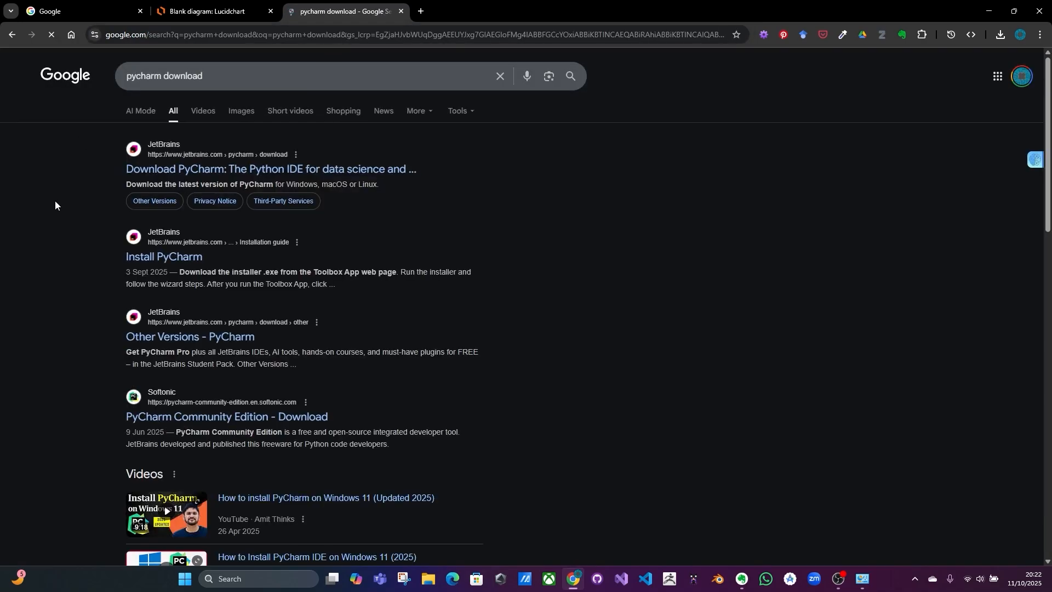
left_click(247, 170)
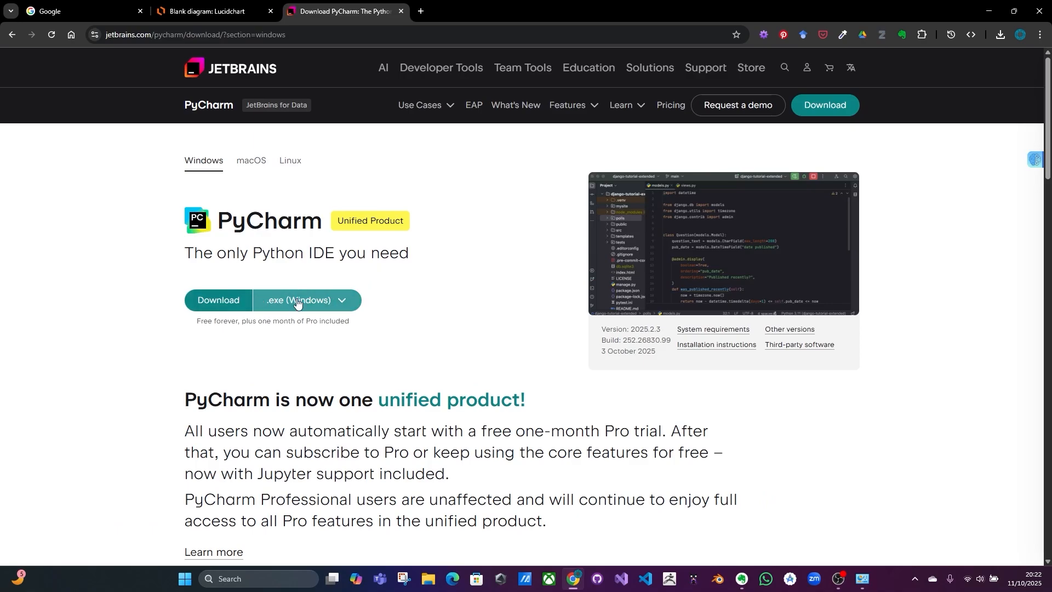
Step: Download the PyCharm .exe (Windows) installer and launch it from the download history
left_click(300, 301)
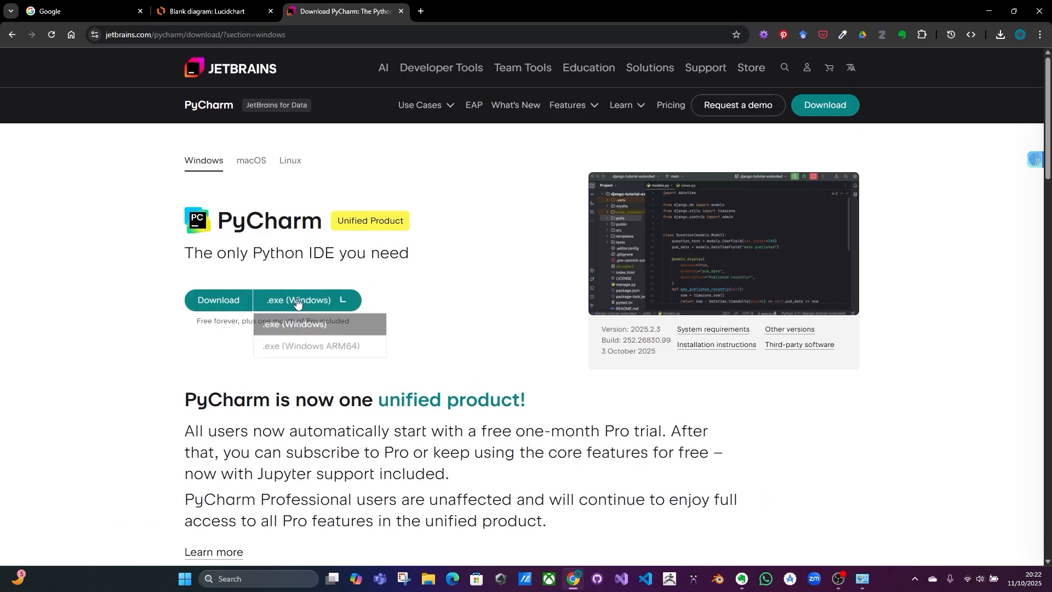
left_click(317, 332)
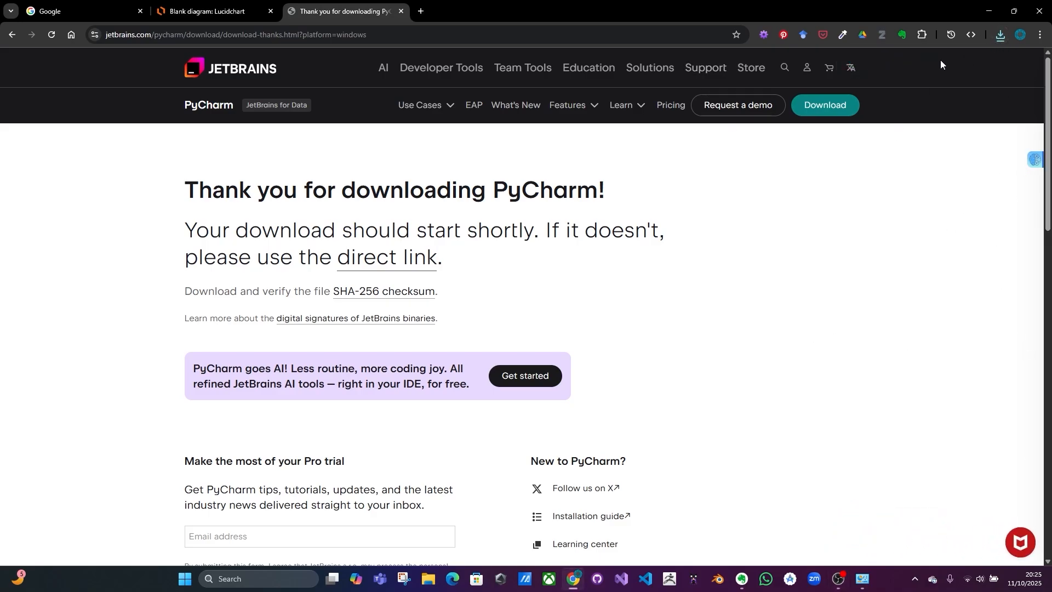
left_click(1001, 38)
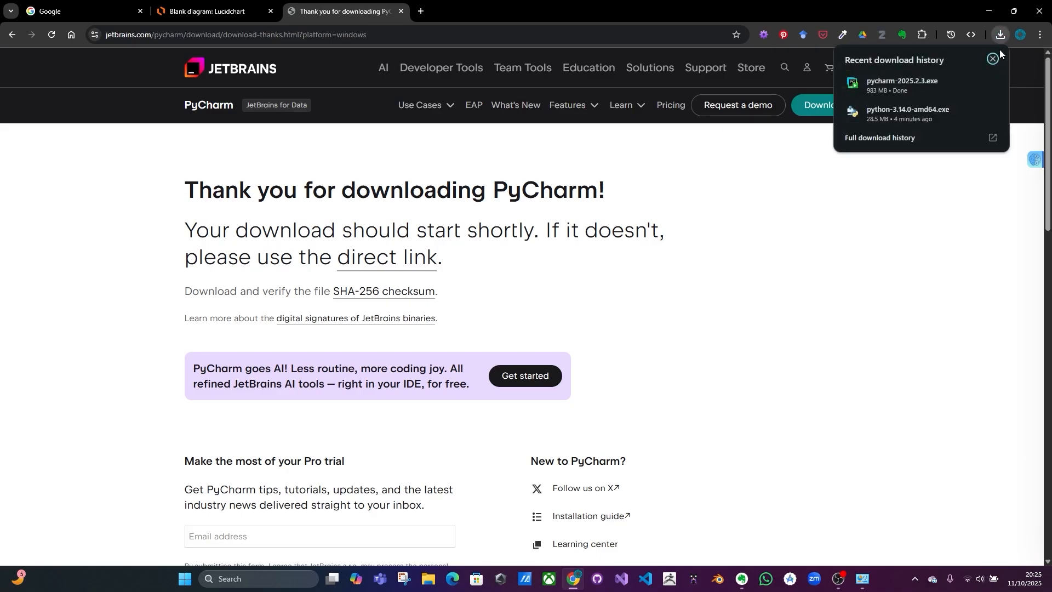
left_click(883, 85)
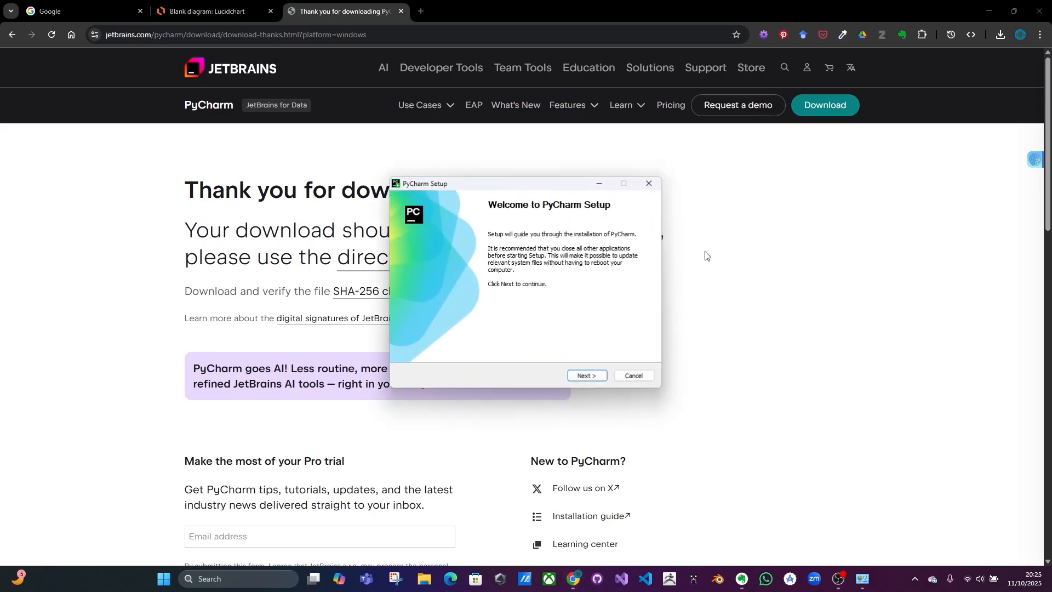
Step: Change PyCharm's destination folder to the D: drive, keeping \Program Files\JetBrains\PyCharm 2025.2.3
left_click(586, 375)
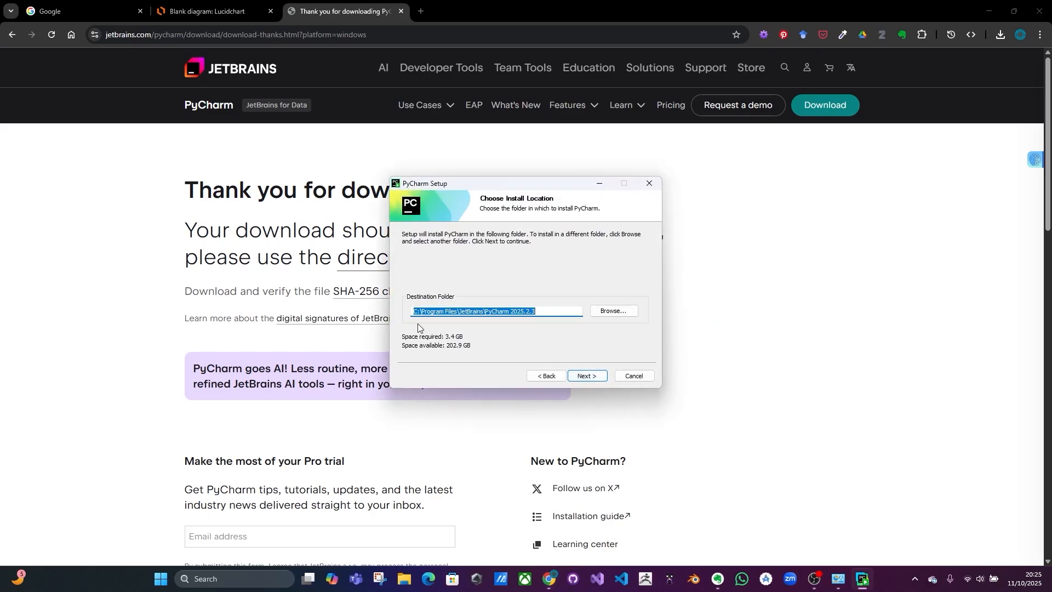
left_click(420, 311)
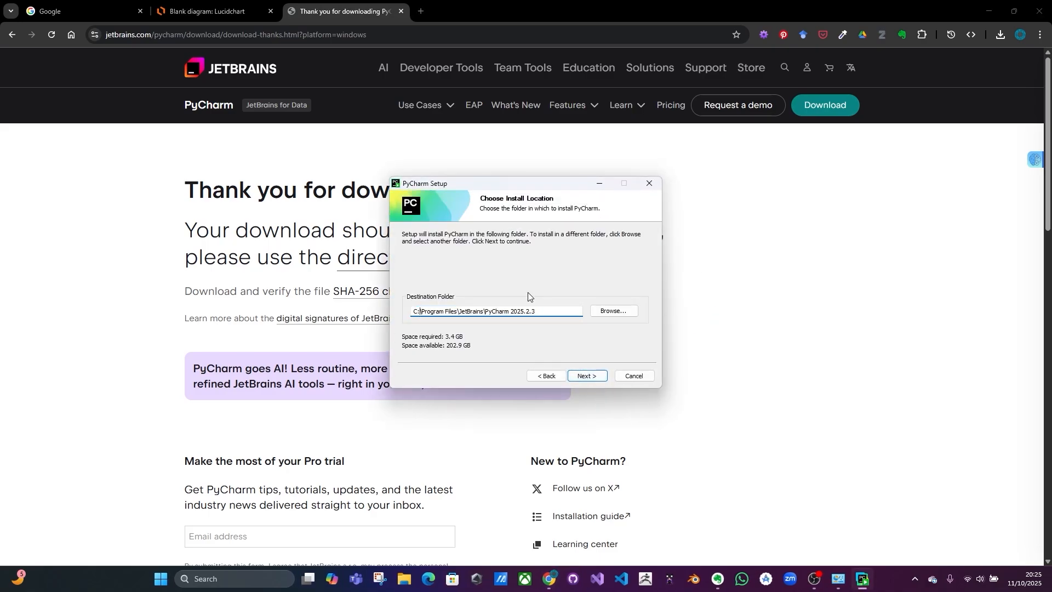
key("BackSpace")
key("BackSpace")
type("D:")
left_click(588, 377)
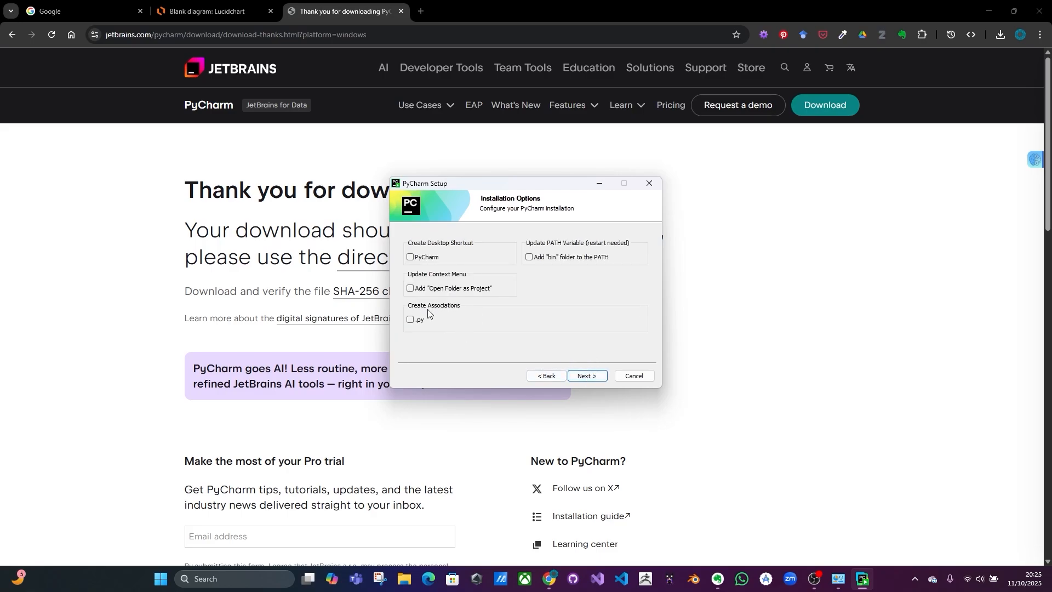
Step: Enable the desktop shortcut, Open Folder as Project, bin PATH and .py association options, then install PyCharm
left_click(411, 258)
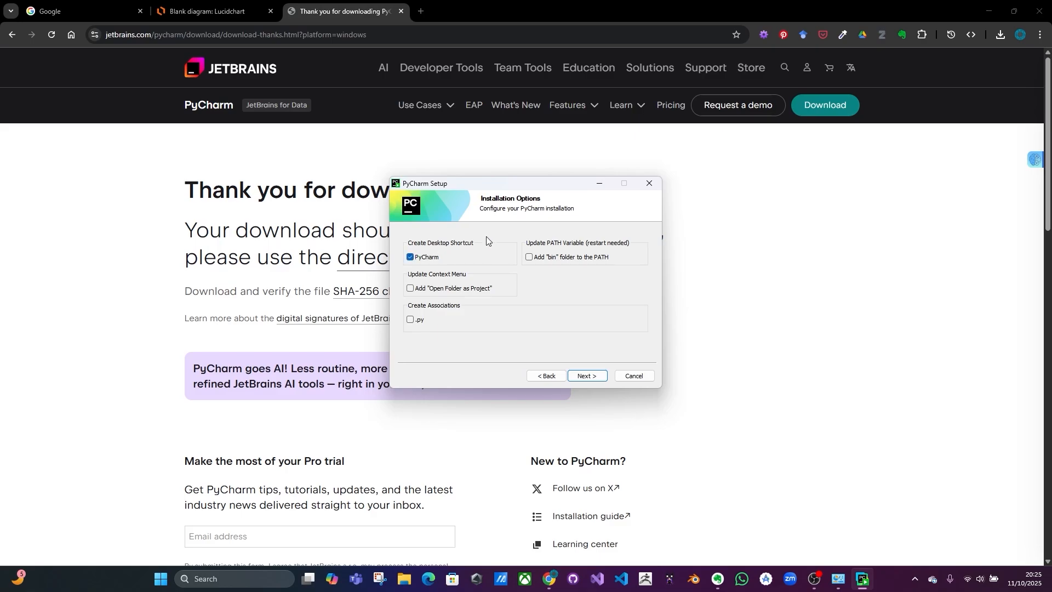
left_click(410, 289)
left_click(411, 319)
left_click(586, 376)
left_click(598, 377)
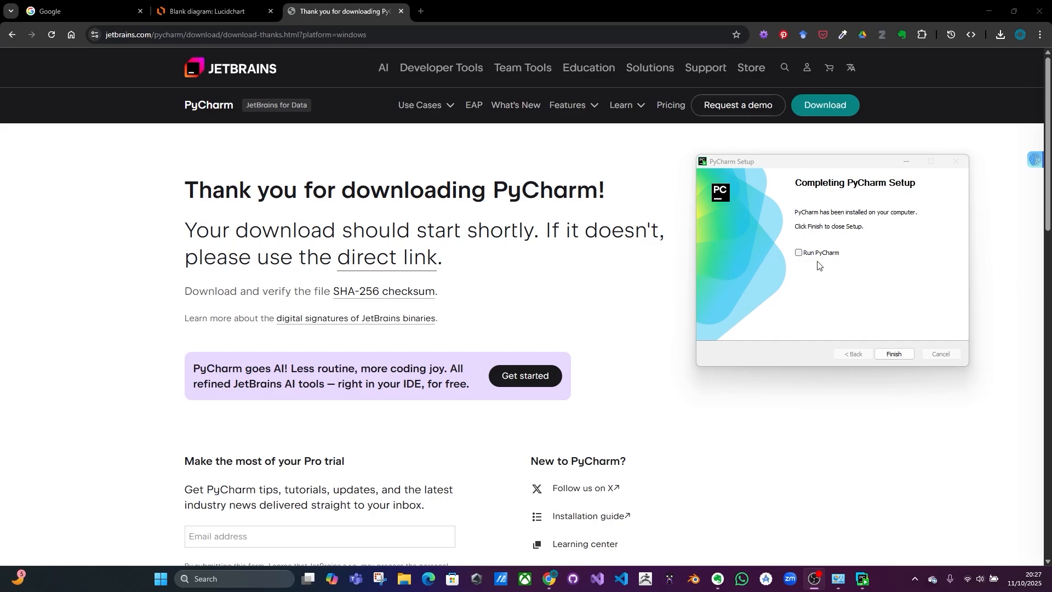
Step: Finish the setup with Run PyCharm enabled and maximize the PyCharm window
left_click(800, 256)
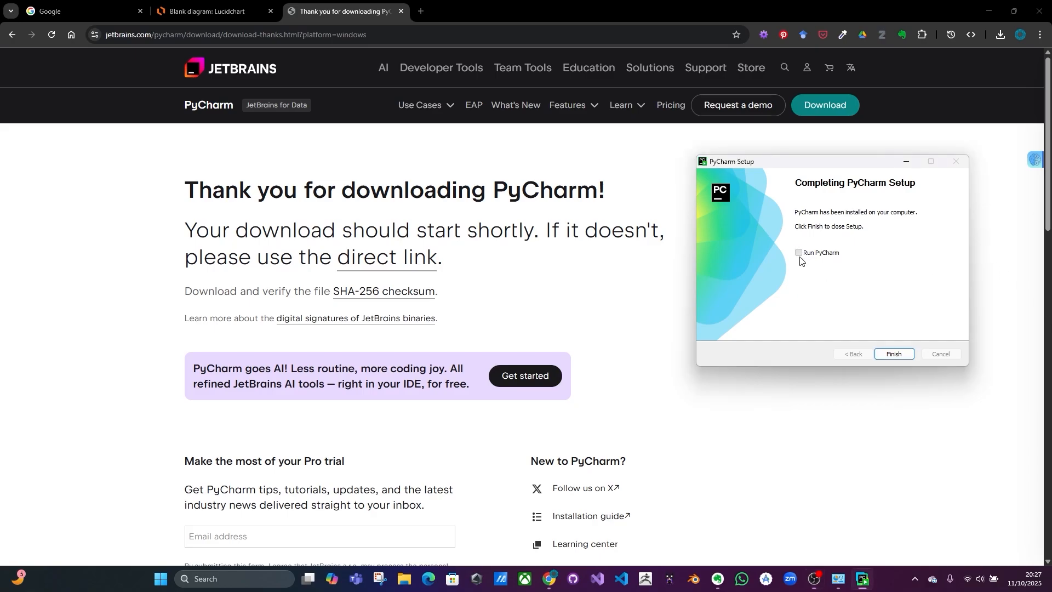
left_click(894, 353)
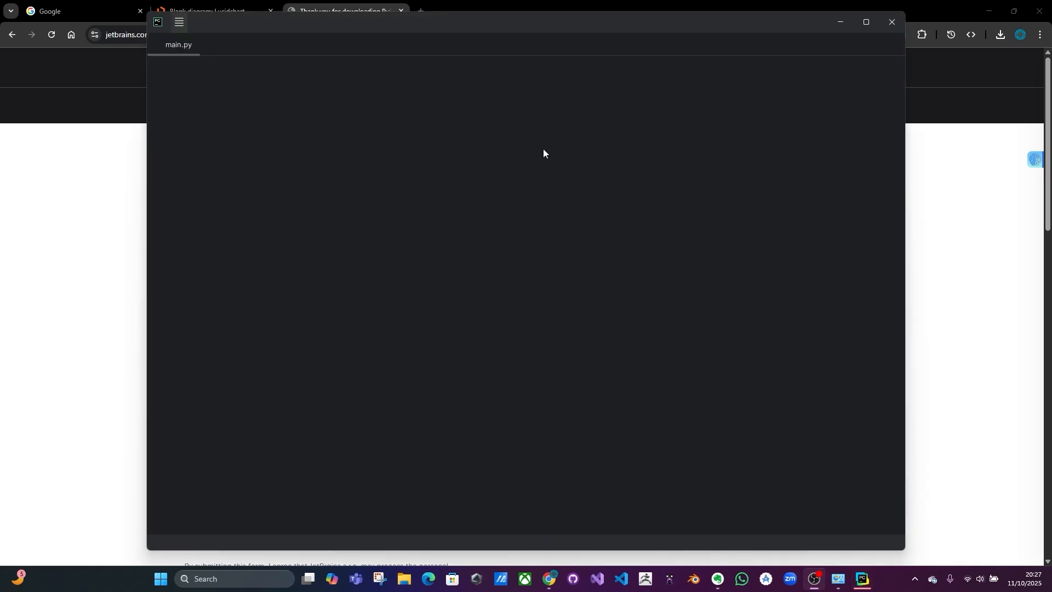
left_click(865, 23)
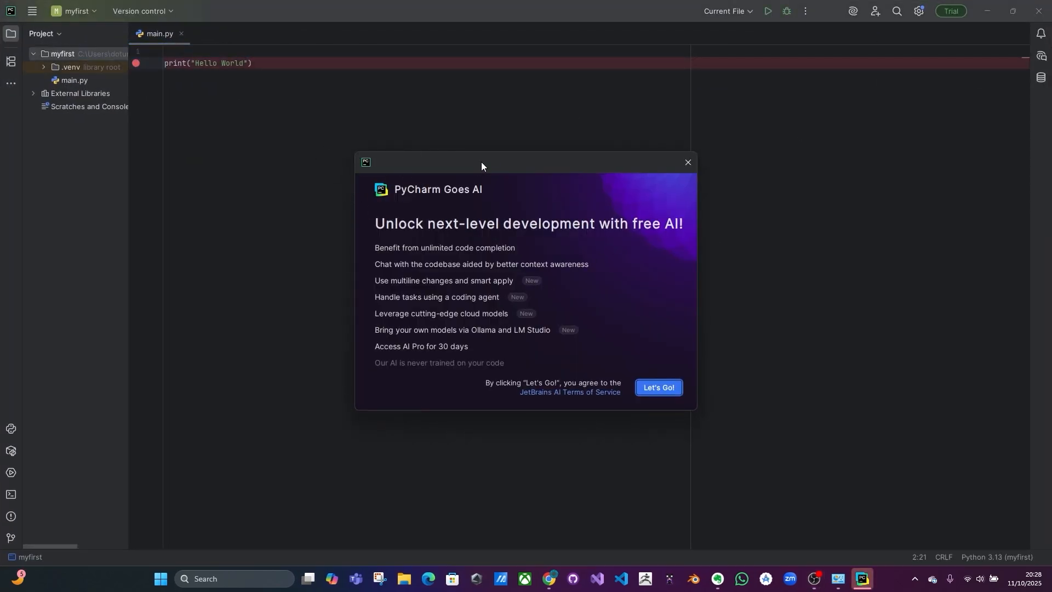
Step: Dismiss the PyCharm Goes AI promotion and the Invalid Python SDK message
left_click_drag(481, 164, 334, 102)
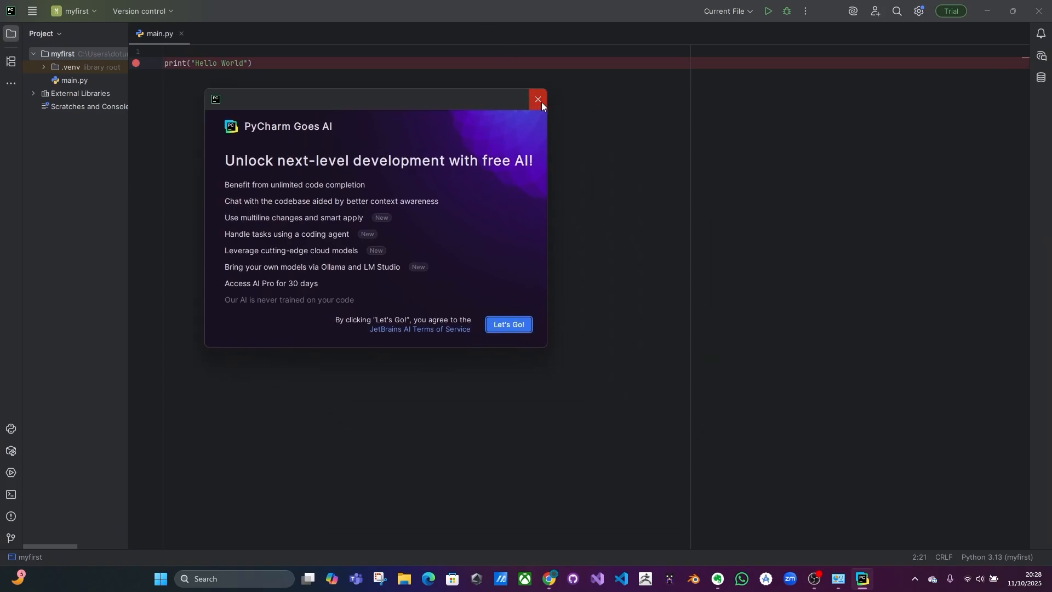
left_click_drag(541, 102, 487, 209)
left_click(457, 429)
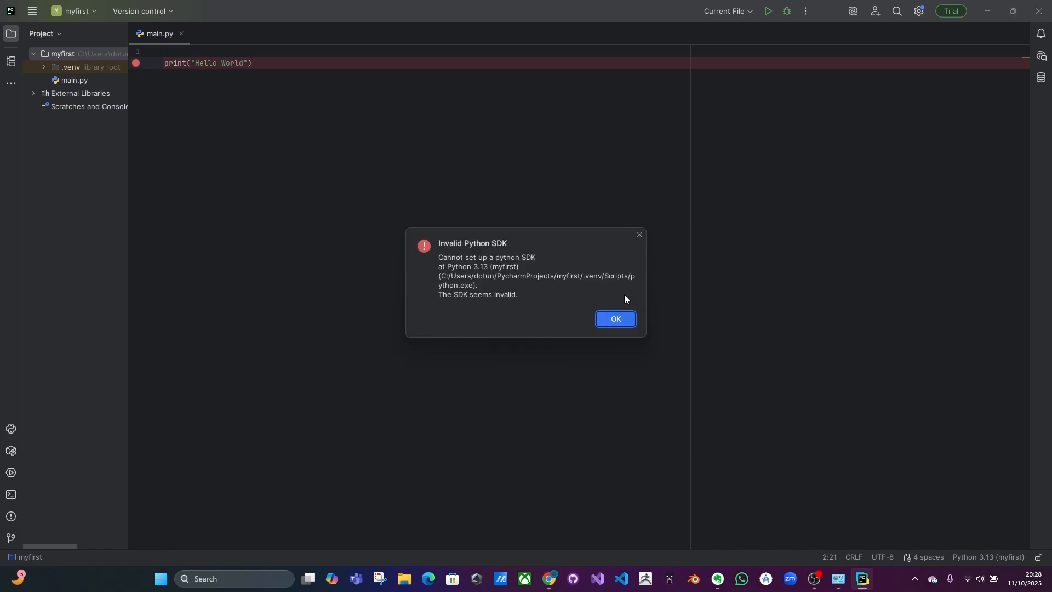
left_click(607, 321)
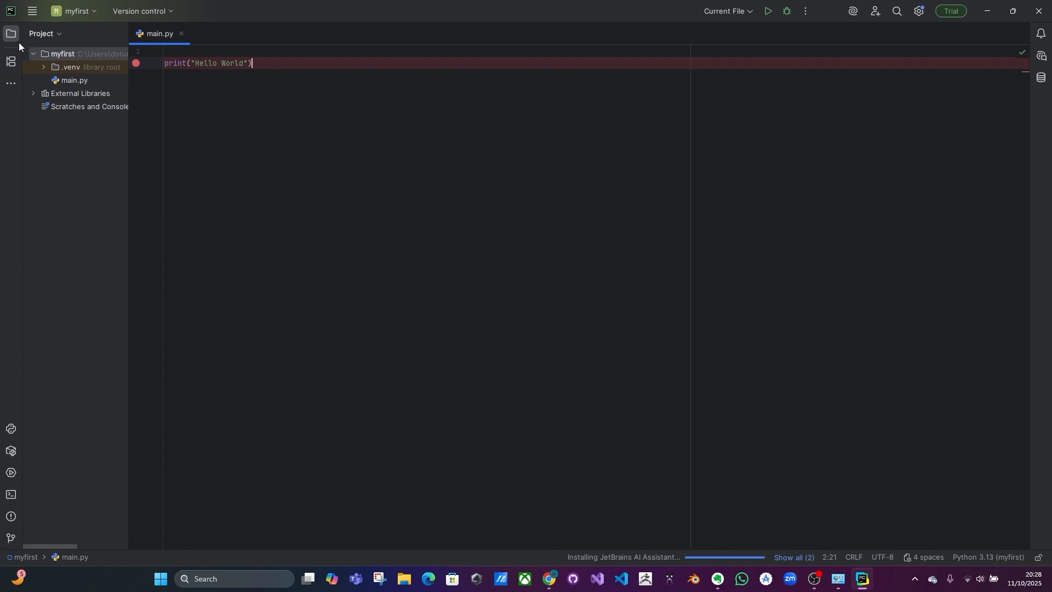
Step: Close the Junie side panel that opened
left_click(32, 13)
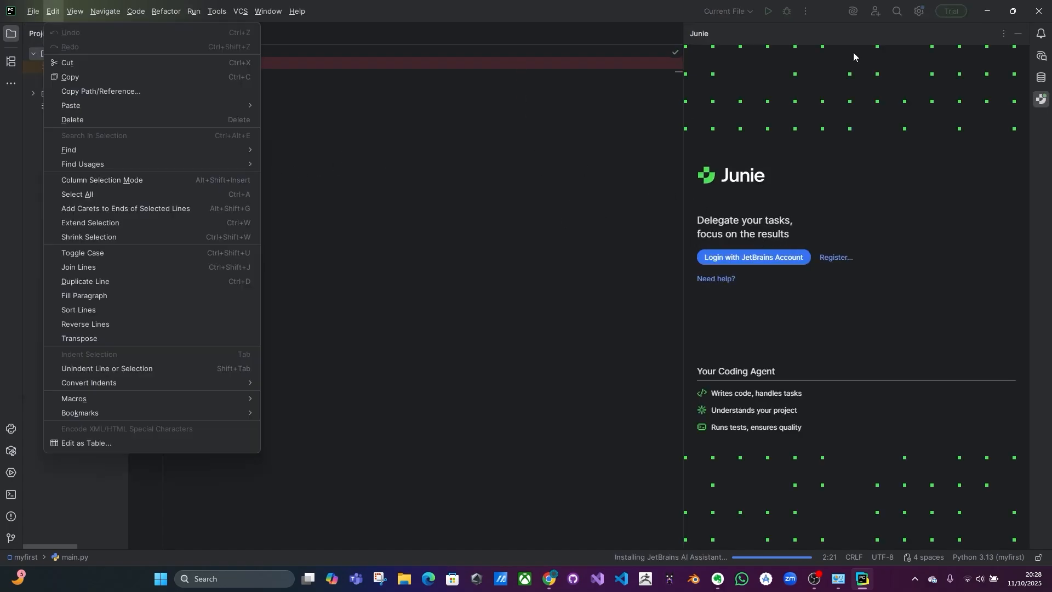
left_click(1019, 34)
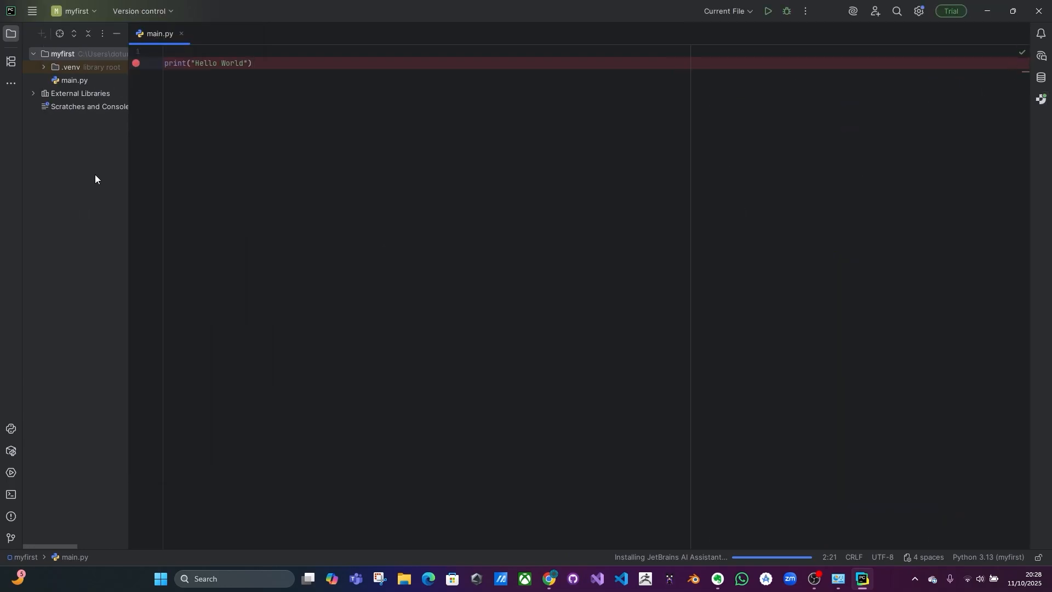
Step: Start a new Pure Python project and set its location folder name to newproject
left_click(33, 11)
left_click(63, 33)
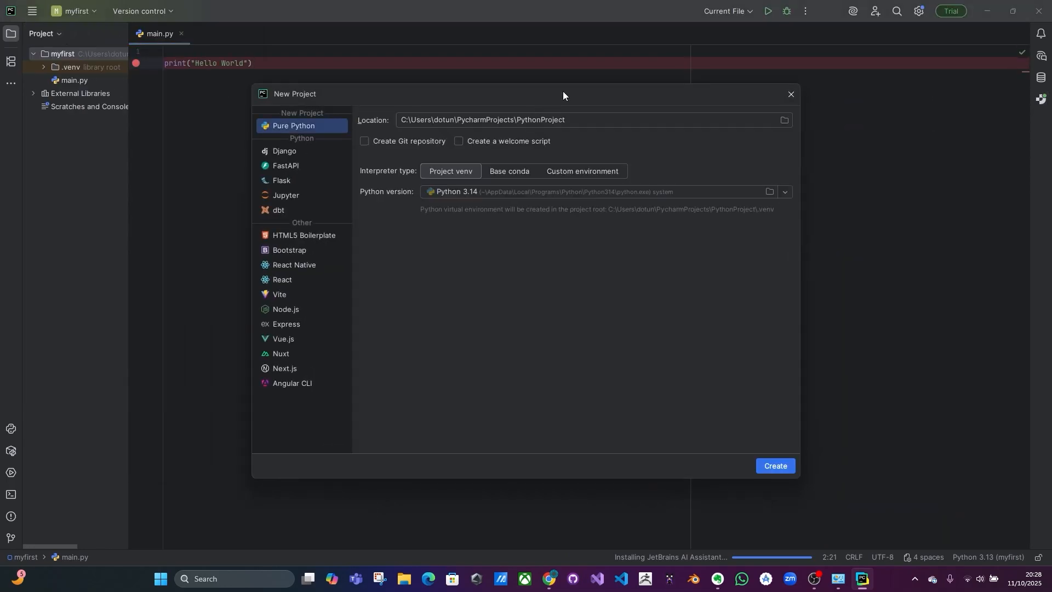
left_click(594, 122)
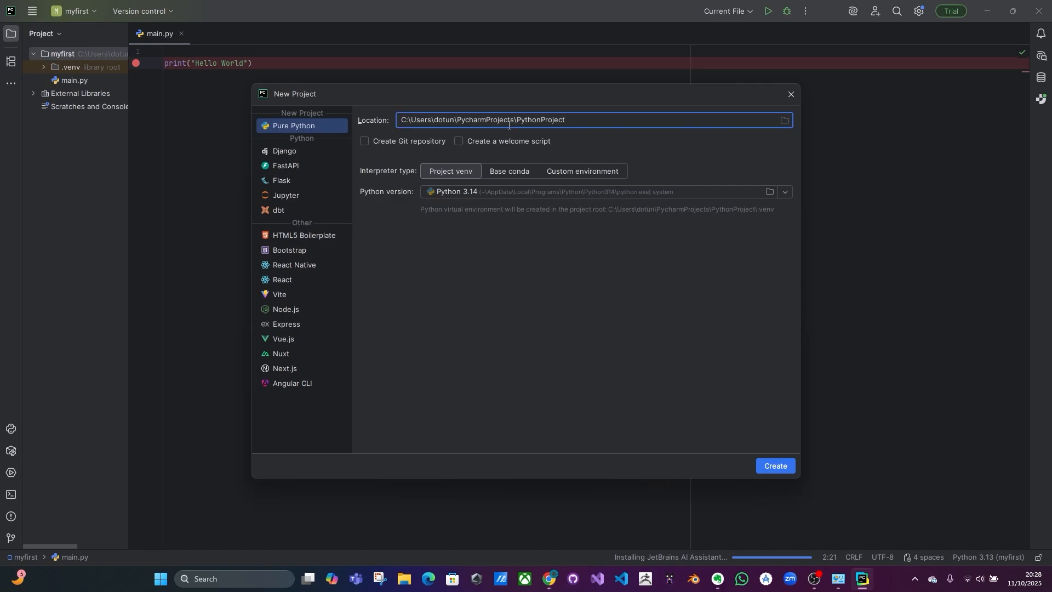
left_click_drag(518, 122, 654, 139)
type("newproject")
Step: Look through the Base conda and Custom environment interpreter options, returning to Project venv
left_click(509, 172)
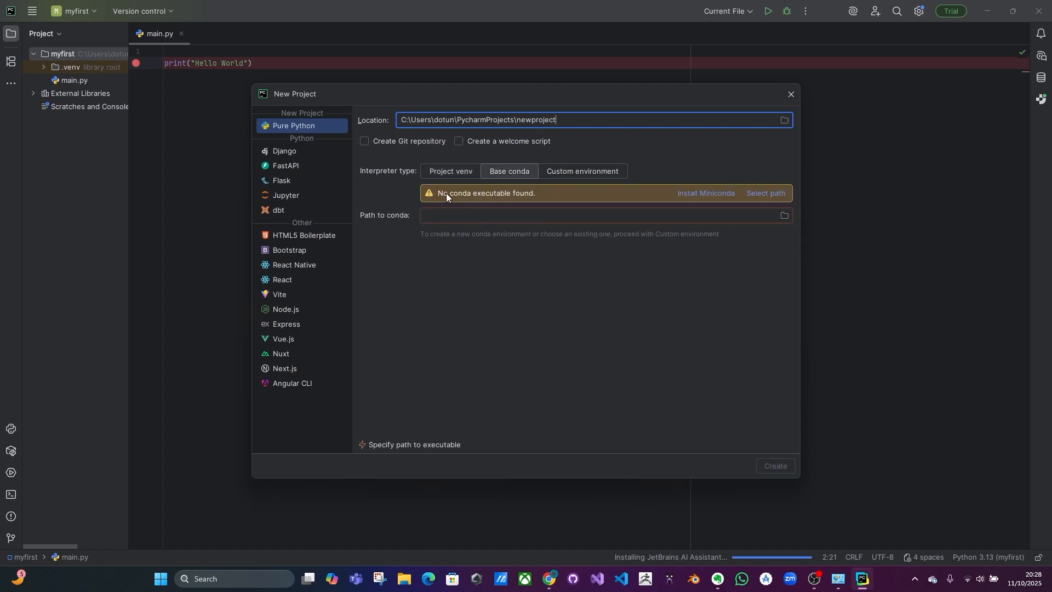
left_click(587, 171)
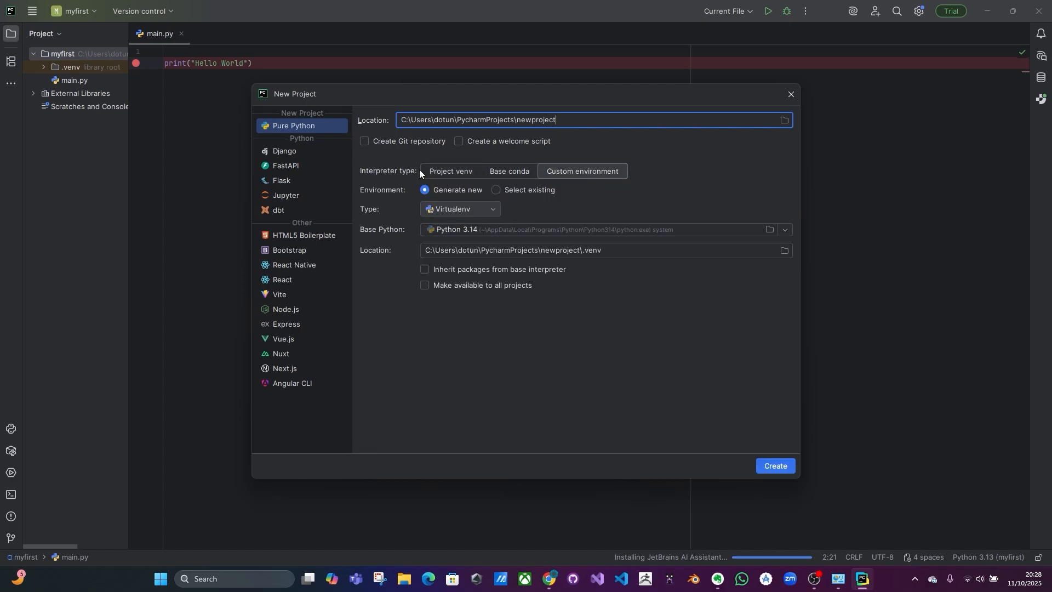
left_click(451, 170)
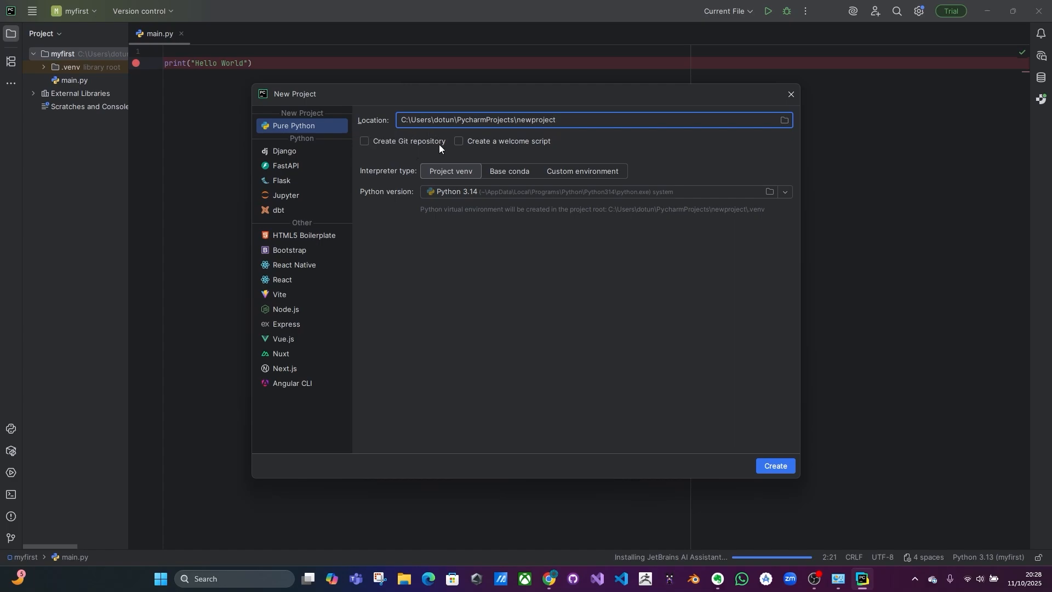
Step: Create the project with a Python 3.14 project venv and open it in this window
left_click(766, 467)
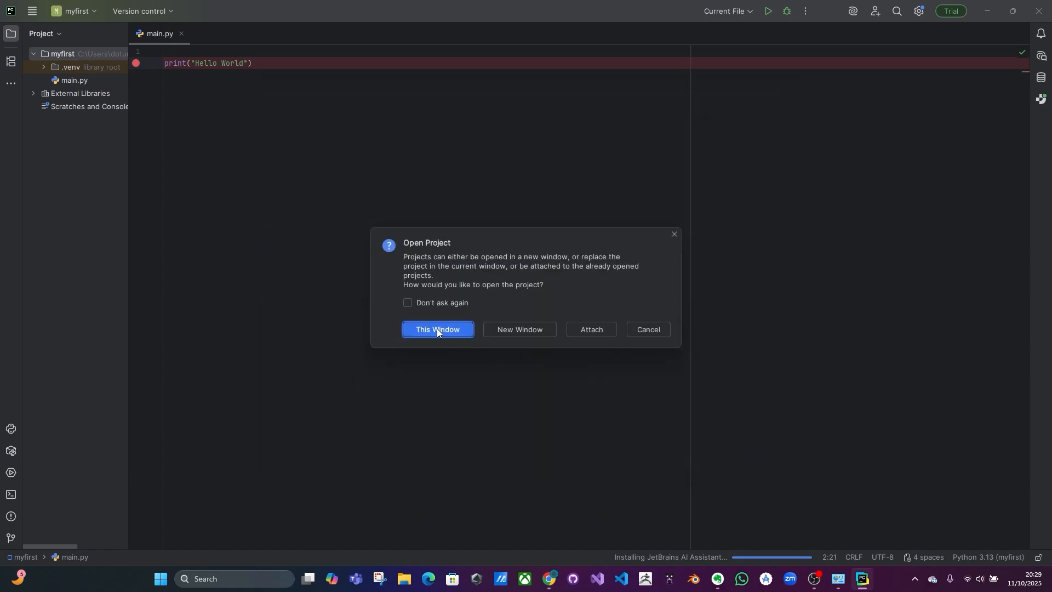
left_click_drag(517, 235, 494, 198)
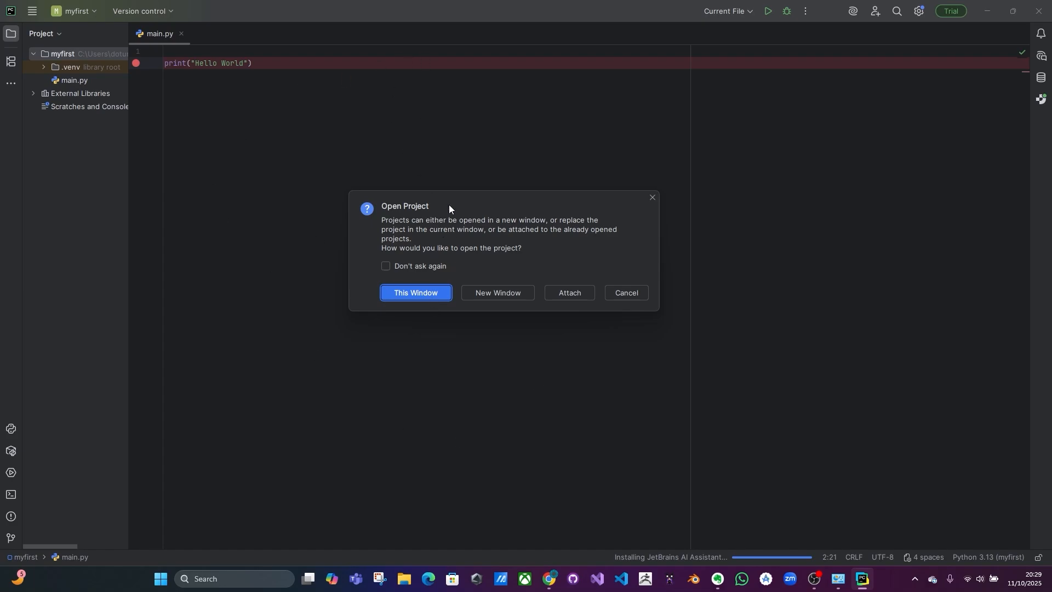
left_click(411, 296)
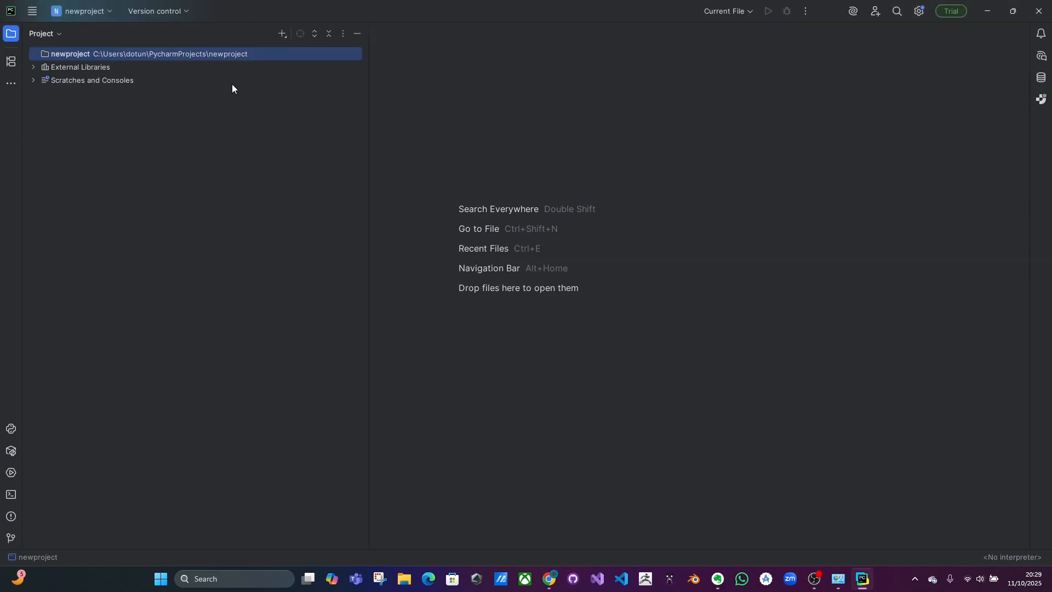
Step: Expand the newproject folder and add a new Python file named main to it
left_click(36, 54)
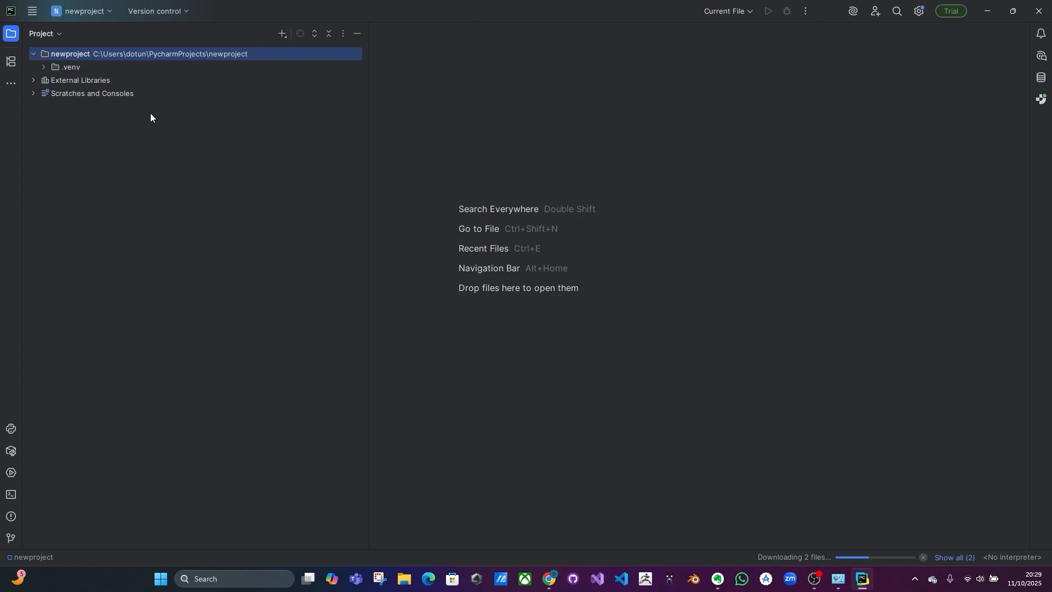
right_click(71, 58)
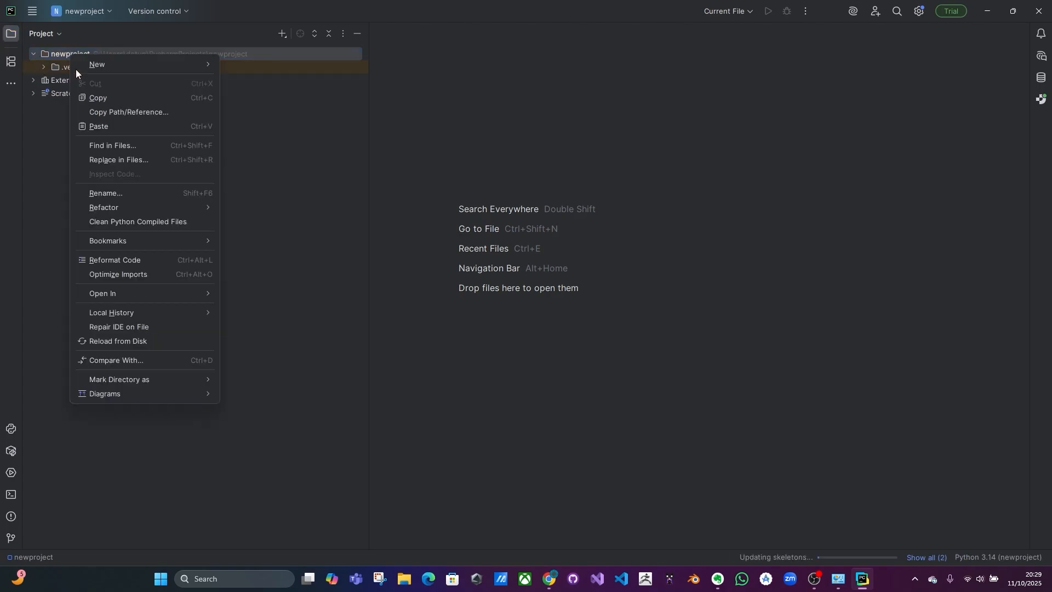
mouse_move(200, 70)
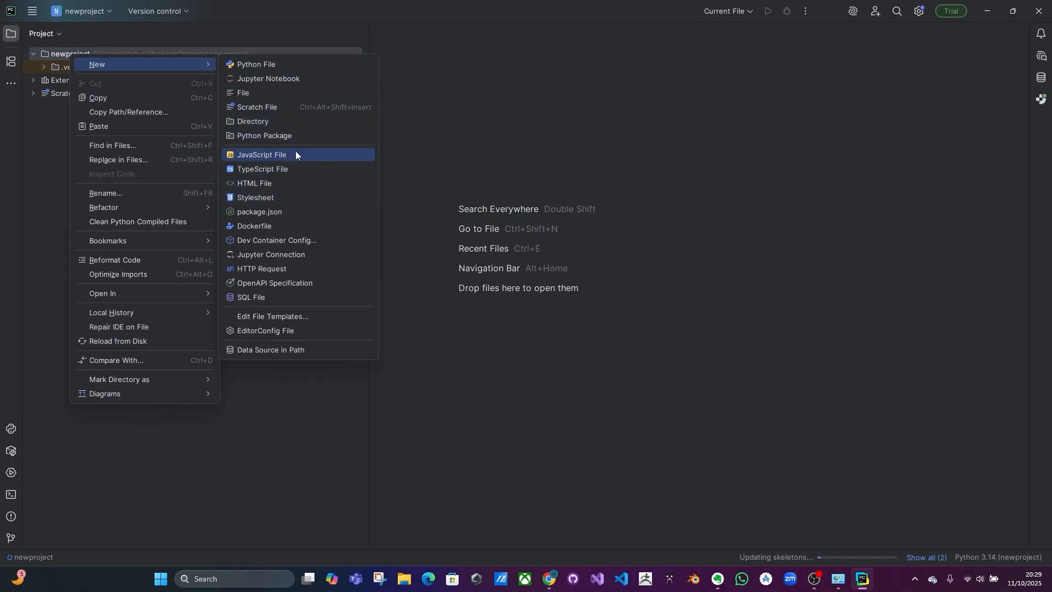
left_click(274, 65)
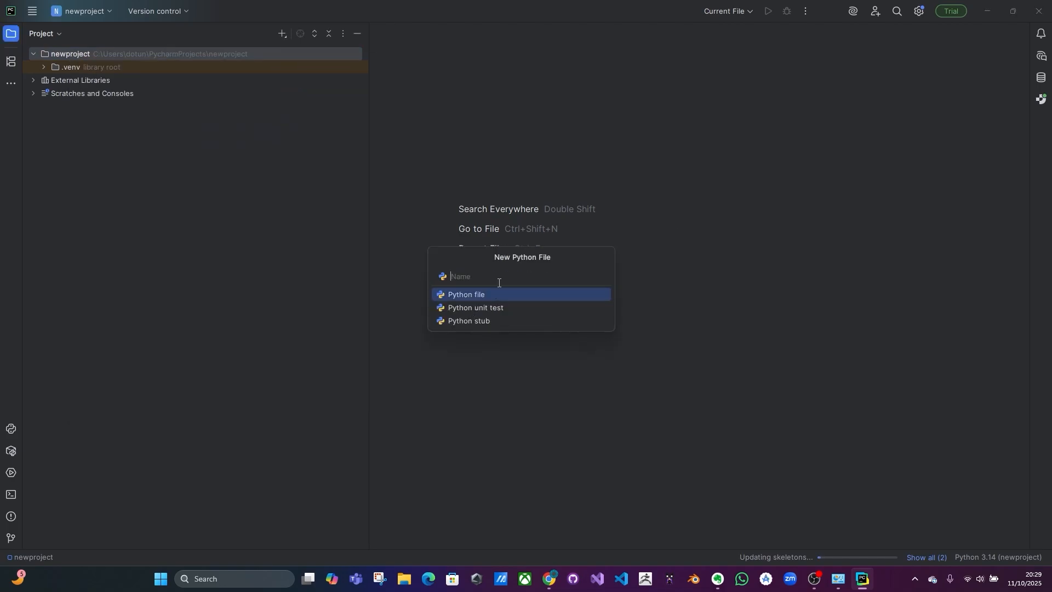
type("main")
key("Return")
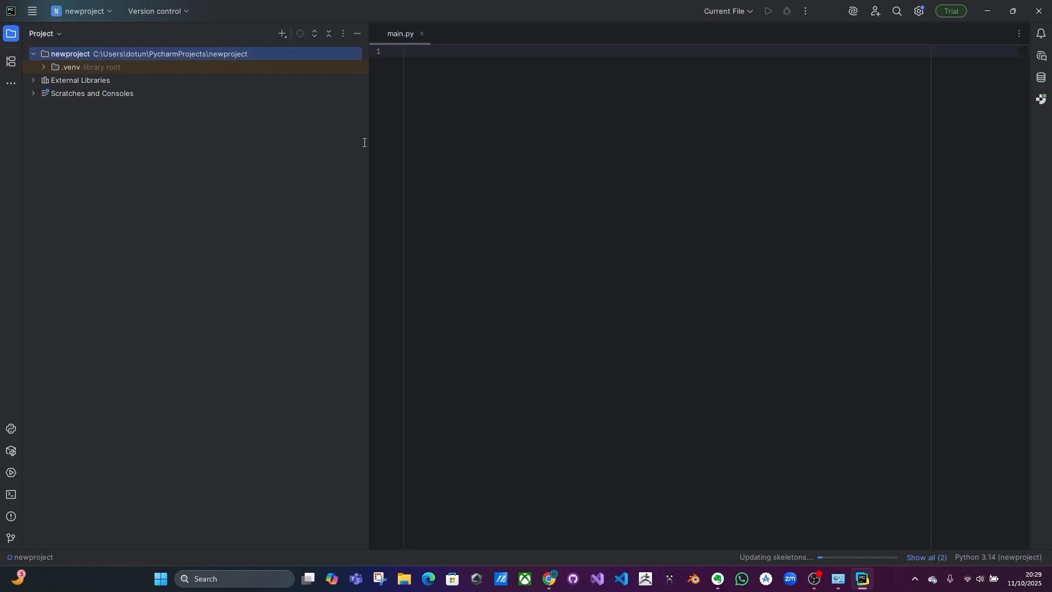
Step: Write print("Hello to Python") in main.py
left_click_drag(366, 136, 187, 189)
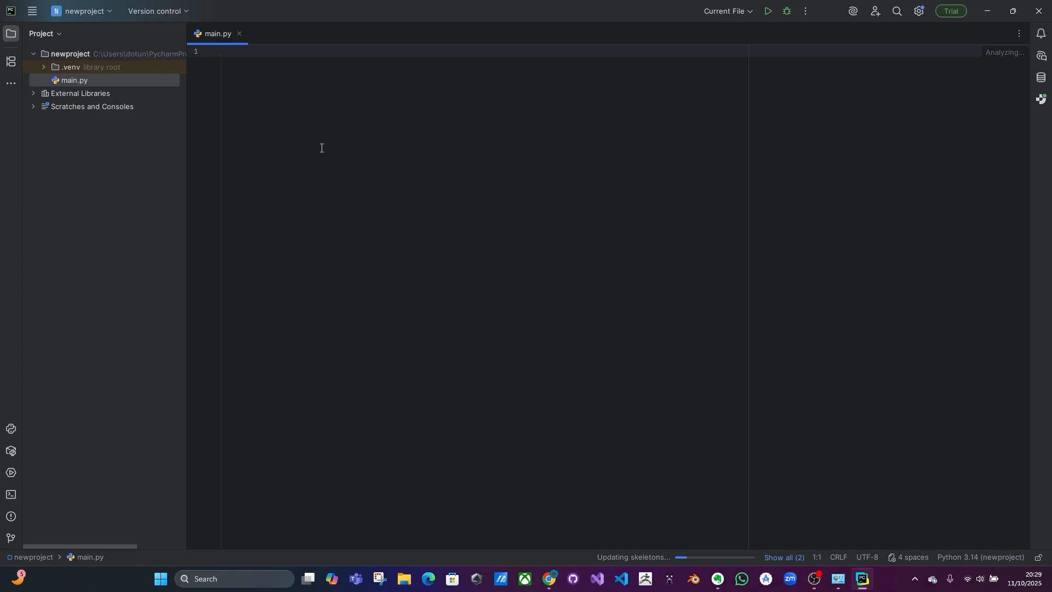
type("print(\"Hel")
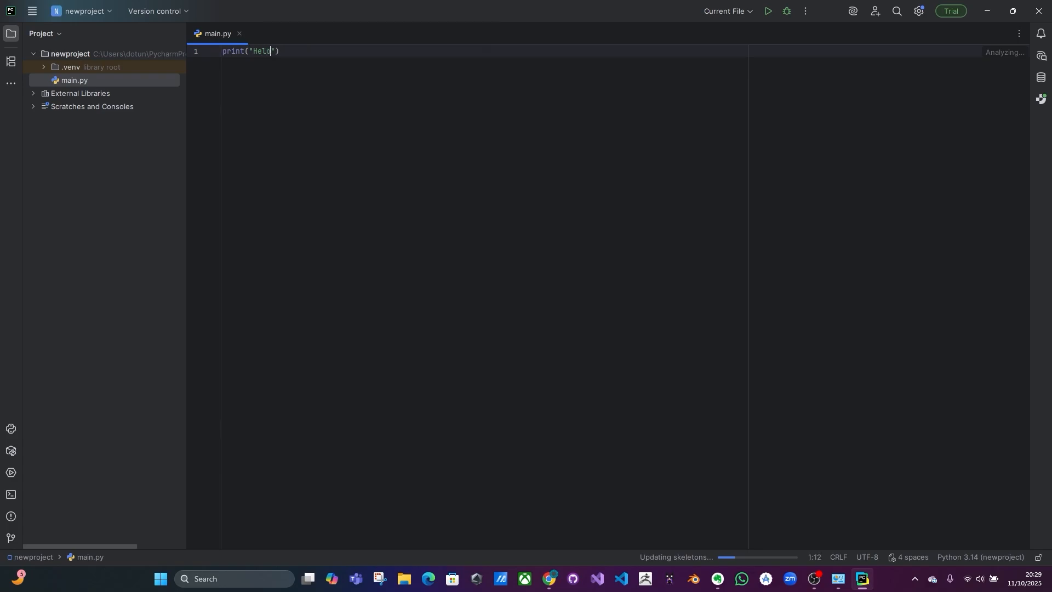
type("lo to Python\"")
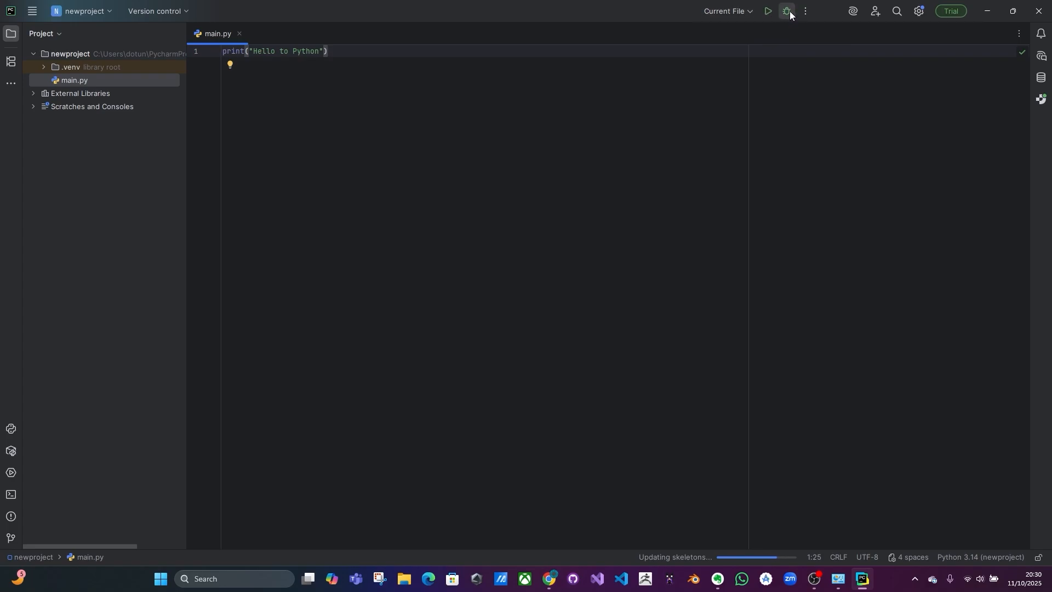
Step: Debug main.py and highlight the Hello to Python output line in the console
left_click(789, 12)
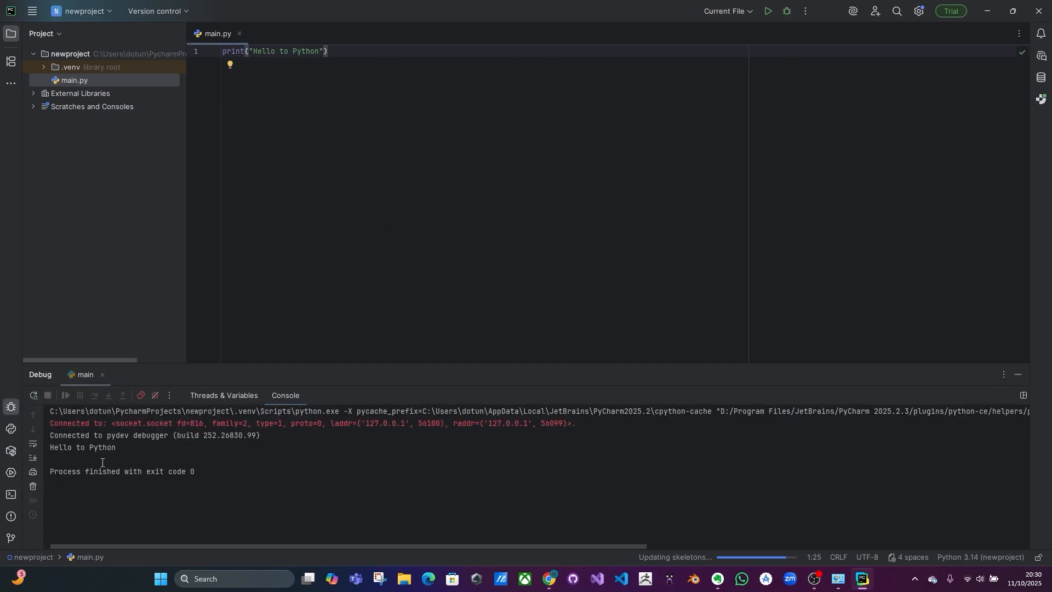
left_click_drag(126, 448, 38, 453)
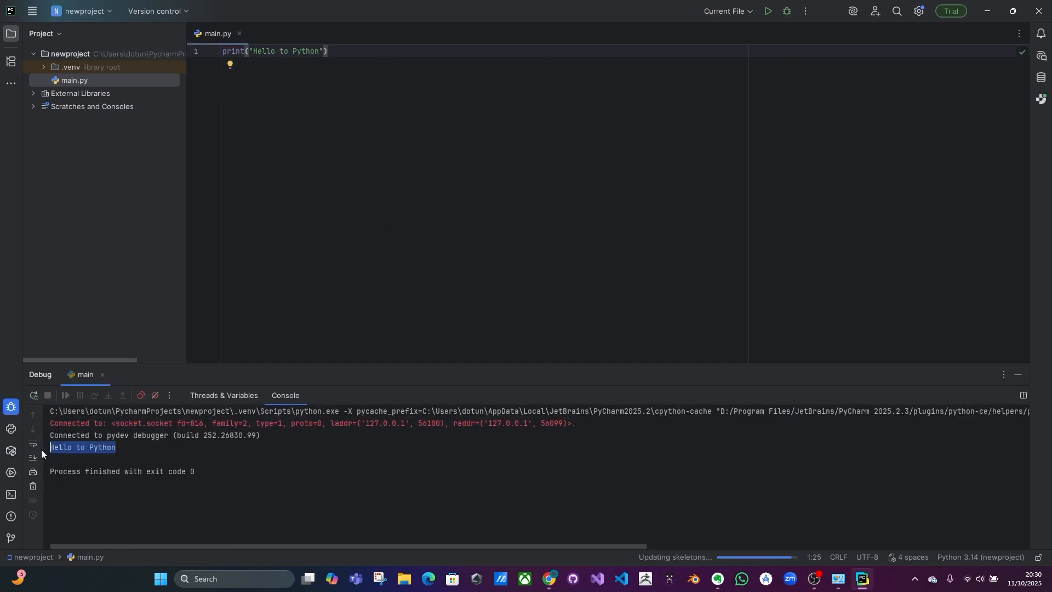
left_click(334, 50)
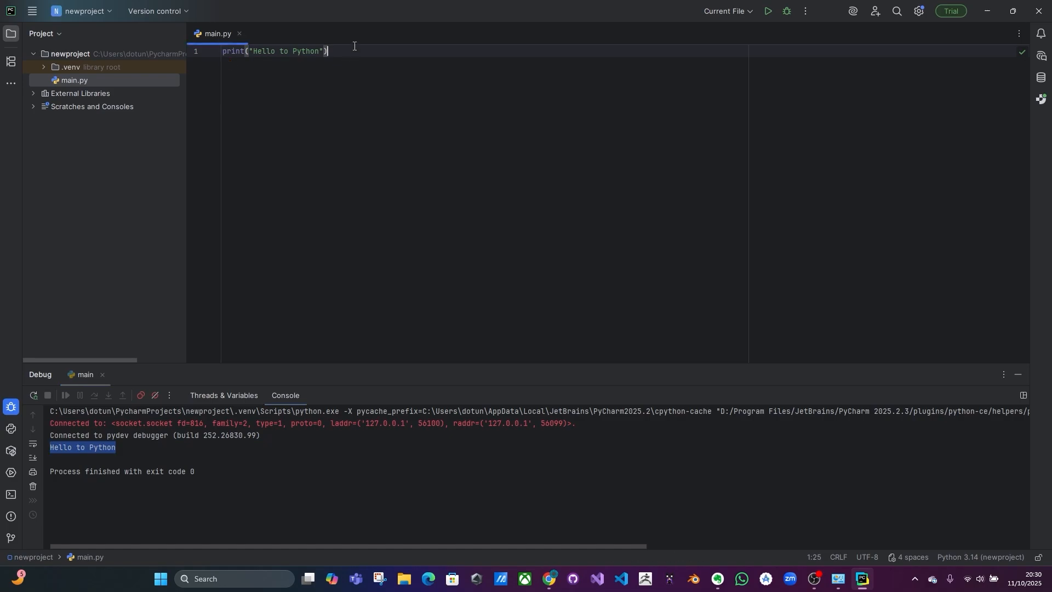
left_click(276, 51)
left_click(154, 452)
left_click(388, 222)
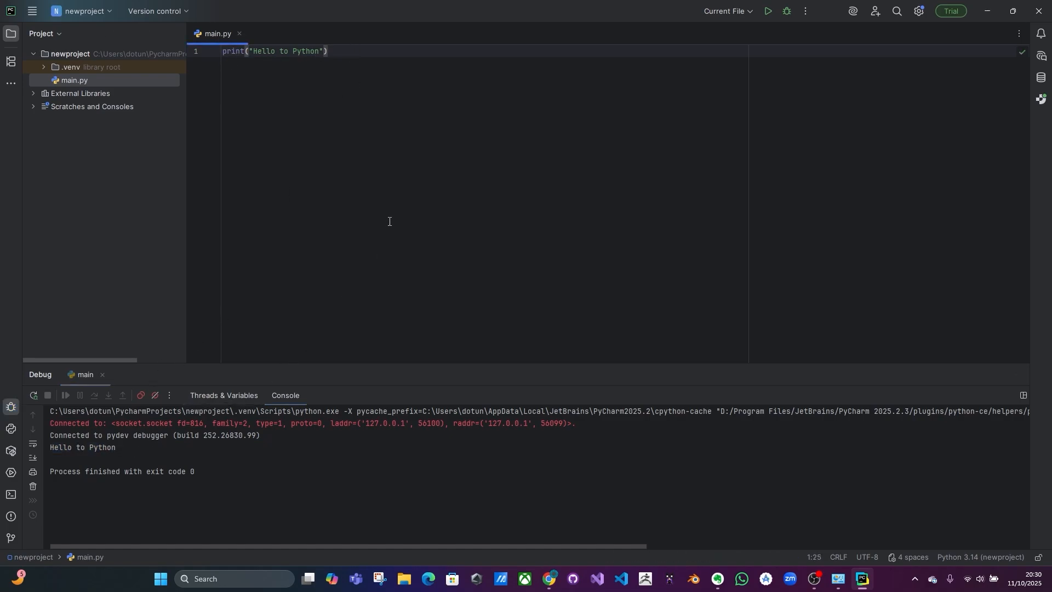